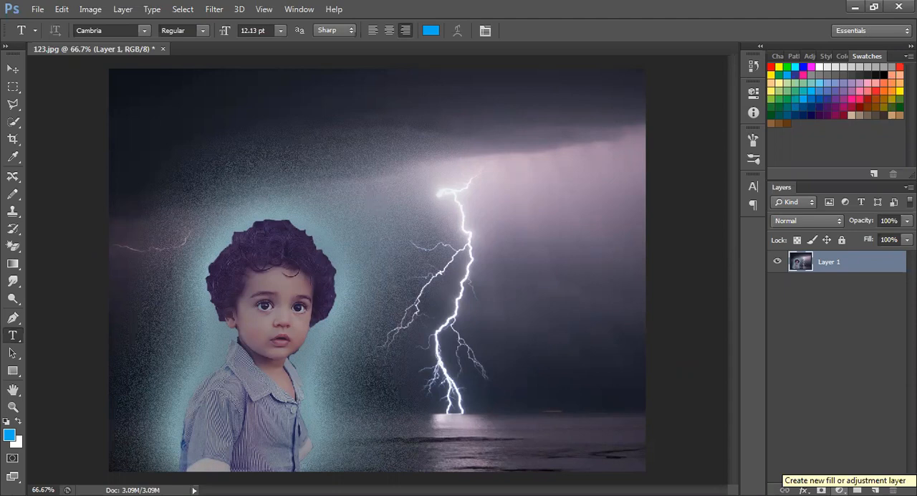
Step: Add a Color Balance adjustment layer above Layer 1
left_click(838, 490)
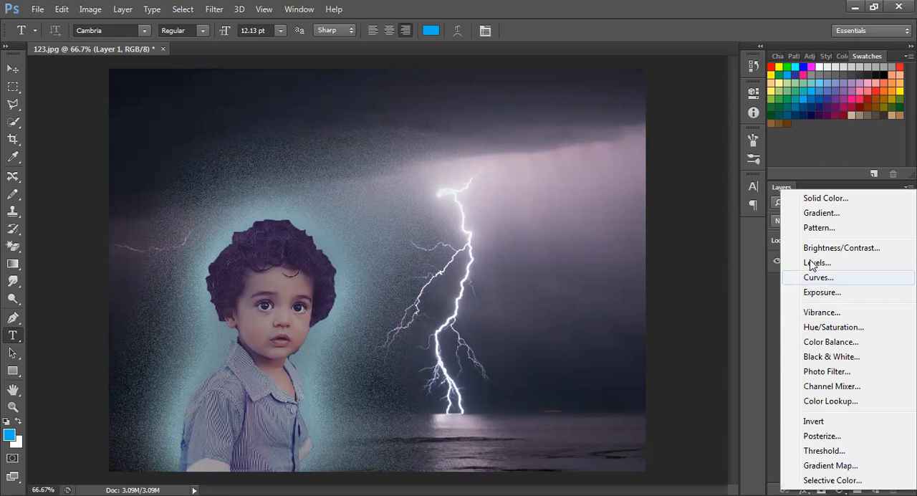
left_click(841, 347)
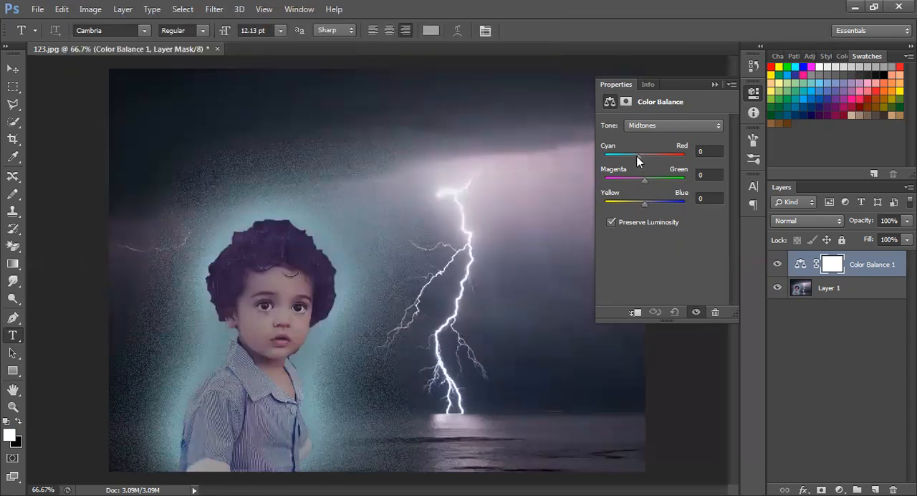
Step: Try the midtones' Cyan–Red balance at -100 and +100, and return it to 0
left_click_drag(625, 158, 602, 160)
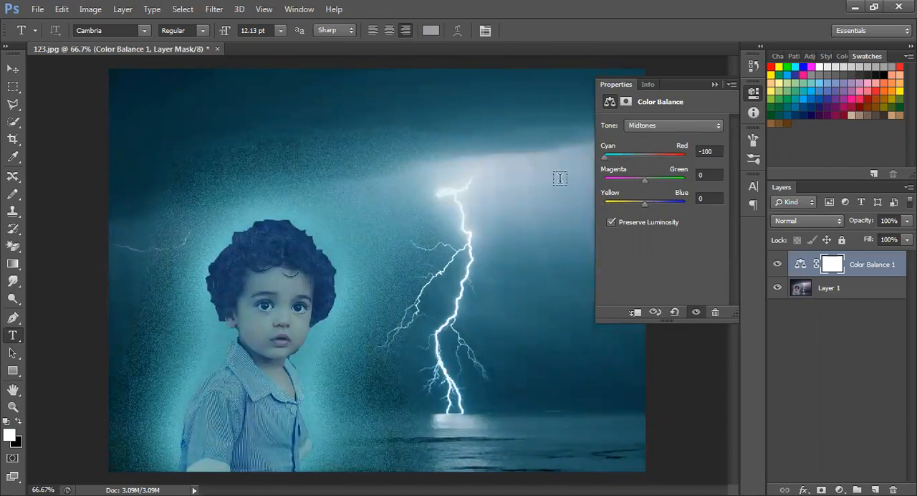
left_click_drag(603, 159, 688, 160)
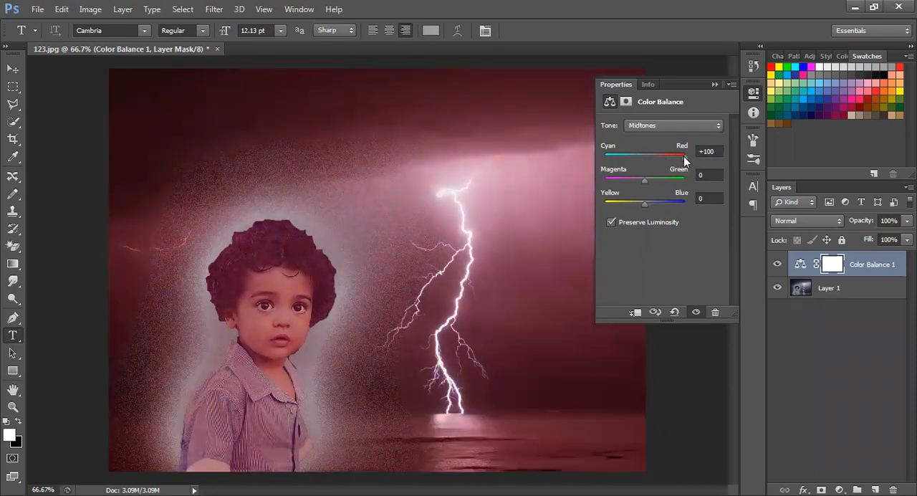
left_click_drag(665, 157, 643, 157)
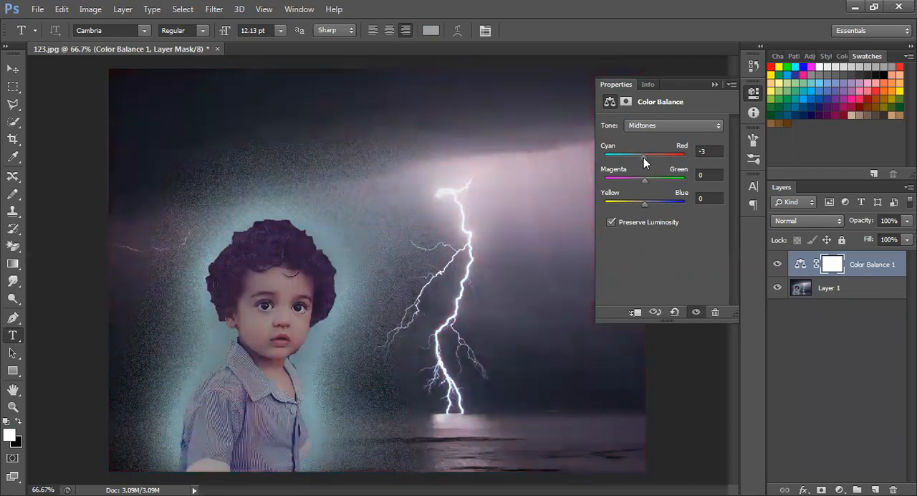
left_click(718, 150)
key("Up")
key("Up")
key("Up")
key("Up")
key("Up")
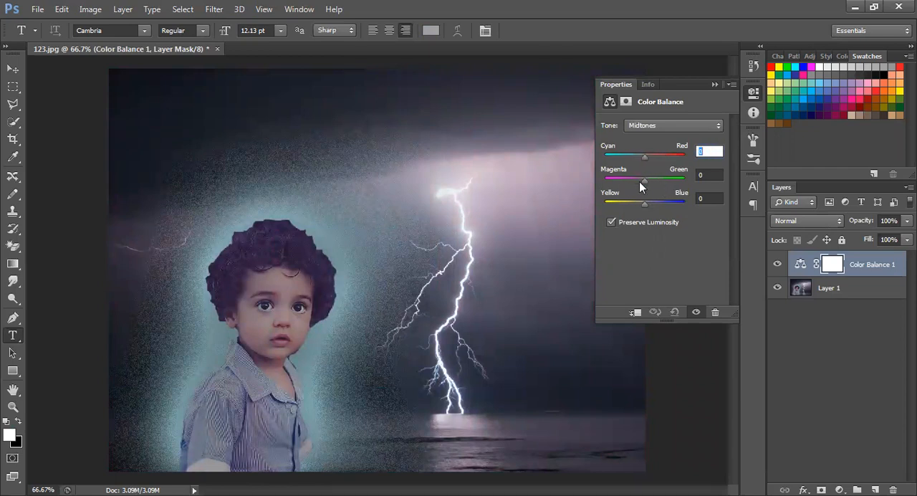
Step: Try the midtones' Magenta–Green balance at +100 and reset it to 0
left_click_drag(645, 180, 698, 181)
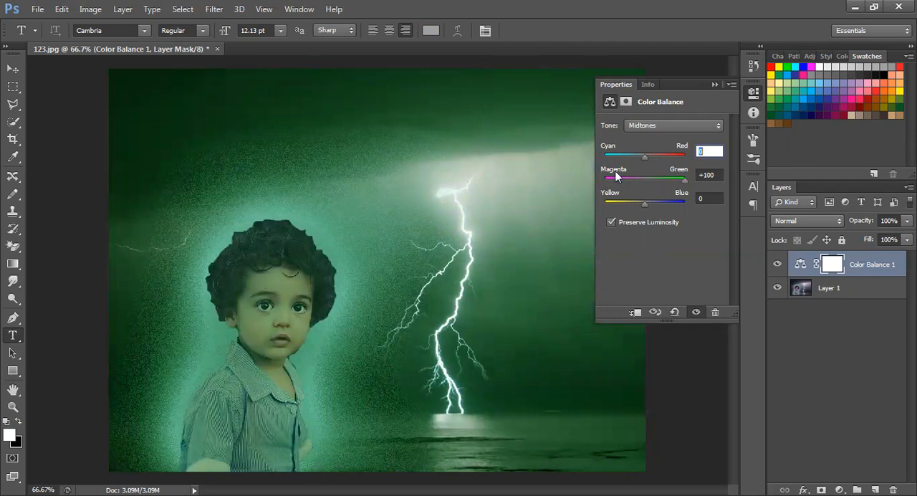
left_click_drag(684, 180, 642, 177)
left_click(707, 177)
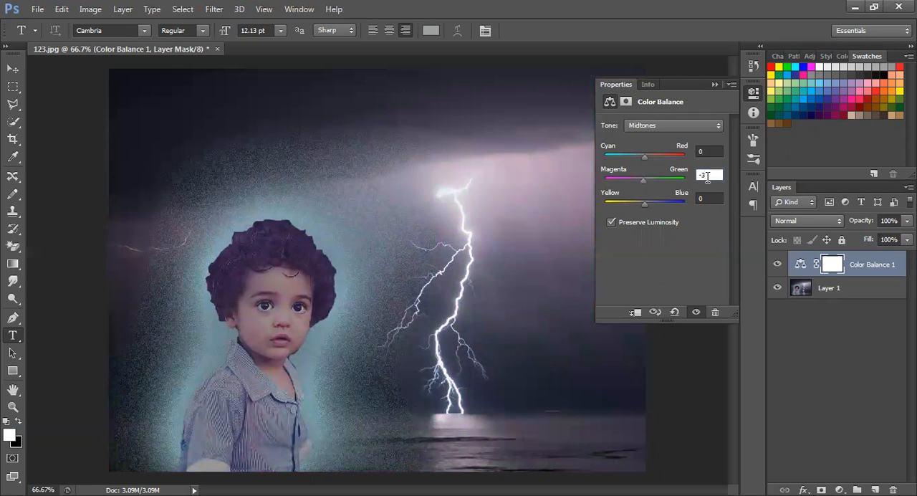
double_click(707, 177)
key("BackSpace")
Step: Shift the midtones' Yellow–Blue balance to -100 and raise it gradually to -32
left_click_drag(641, 202, 603, 203)
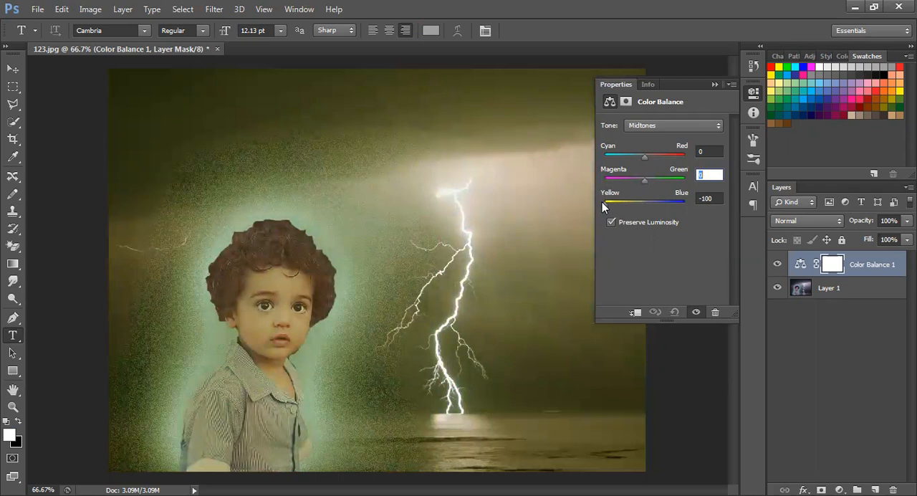
key("Down")
type("0")
left_click(717, 198)
key("Up")
key("Up")
key("Up")
key("Up")
key("Up")
key("Up")
key("Up")
key("Up")
key("Up")
key("Up")
key("Up")
key("Up")
key("Up")
key("Up")
key("Up")
key("Up")
key("Up")
key("Up")
key("Up")
key("Up")
key("Up")
key("Up")
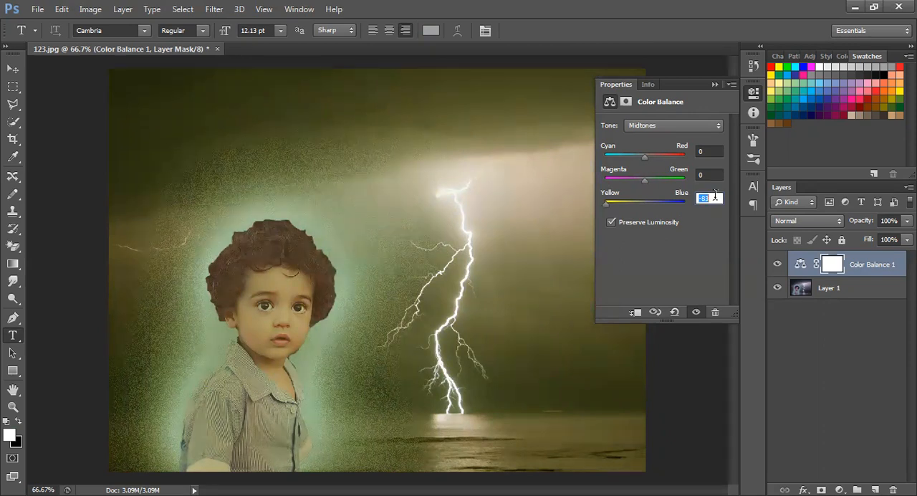
key("Up")
key("Up")
key("Up")
key("Up")
key("Up")
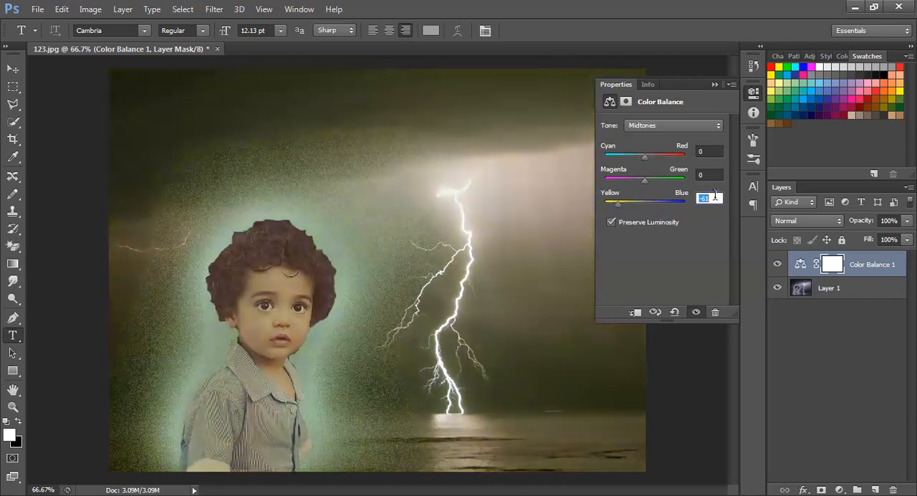
key("Up")
key("Up")
key("Up")
key("Up")
key("Up")
key("Up")
key("Up")
key("Up")
key("Up")
key("Up")
key("Up")
key("Up")
key("Up")
key("Up")
key("Up")
key("Up")
key("Up")
key("Up")
key("Up")
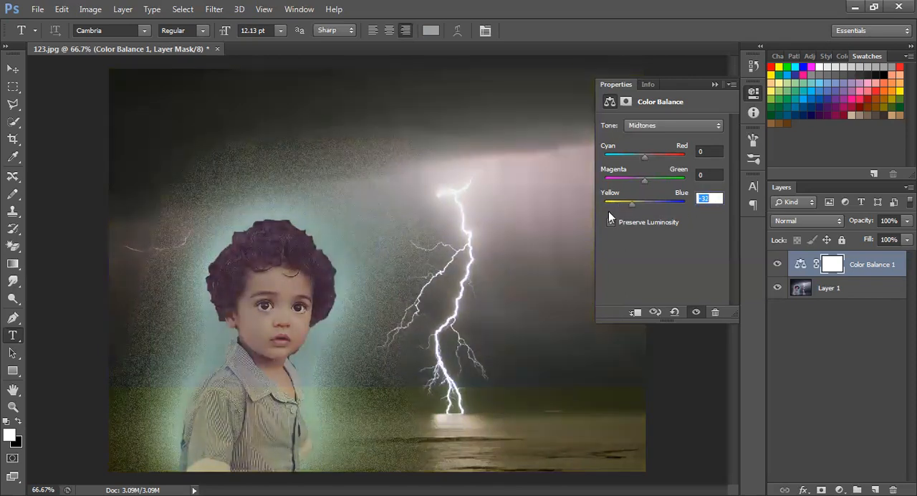
Step: Push the midtones' Yellow–Blue balance to +100 and lower it gradually to 0
left_click_drag(631, 204, 701, 210)
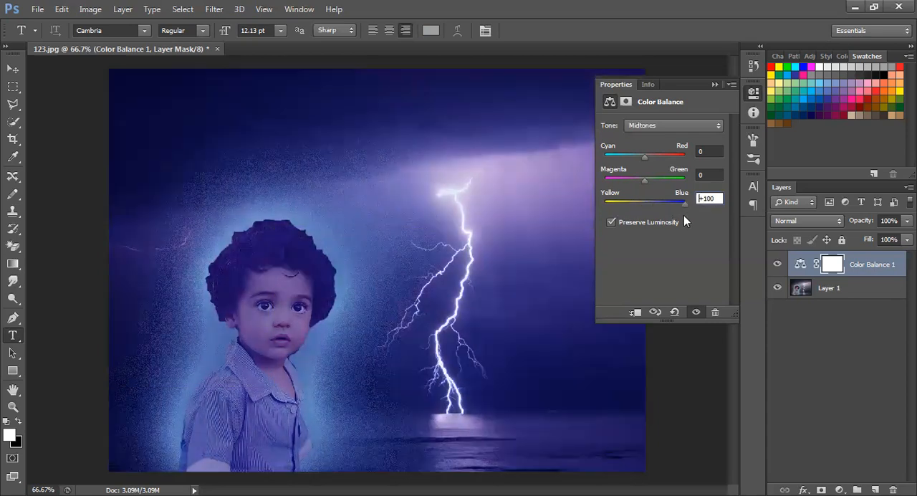
key("Down")
key("Down")
key("Down")
key("Down")
key("Down")
key("Down")
key("Down")
key("Down")
key("Down")
key("Down")
key("Down")
key("Down")
key("Down")
key("Down")
key("Down")
key("Down")
key("Down")
key("Down")
key("Down")
key("Down")
key("Down")
key("Down")
key("Down")
key("Down")
key("Down")
key("Down")
key("Down")
key("Down")
key("Down")
key("Down")
key("Down")
key("Down")
key("Down")
key("Down")
key("Down")
key("Down")
key("Down")
key("Down")
key("Down")
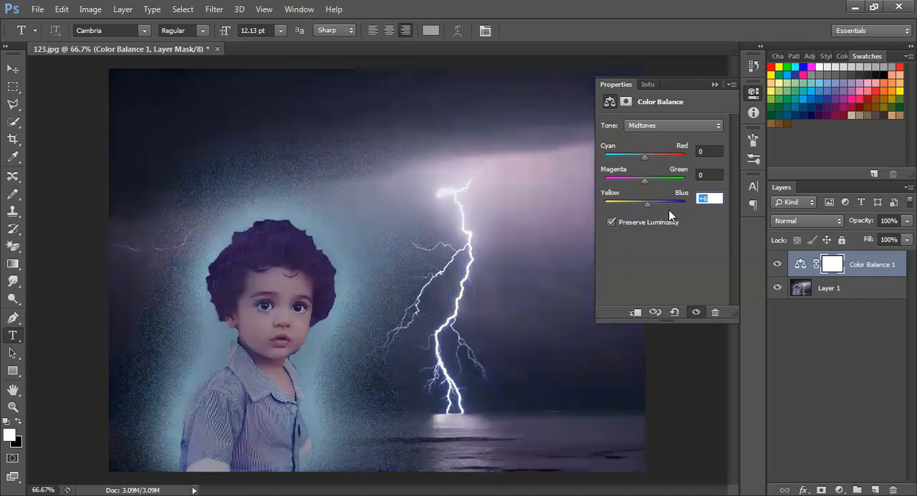
key("Down")
key("Down")
key("Down")
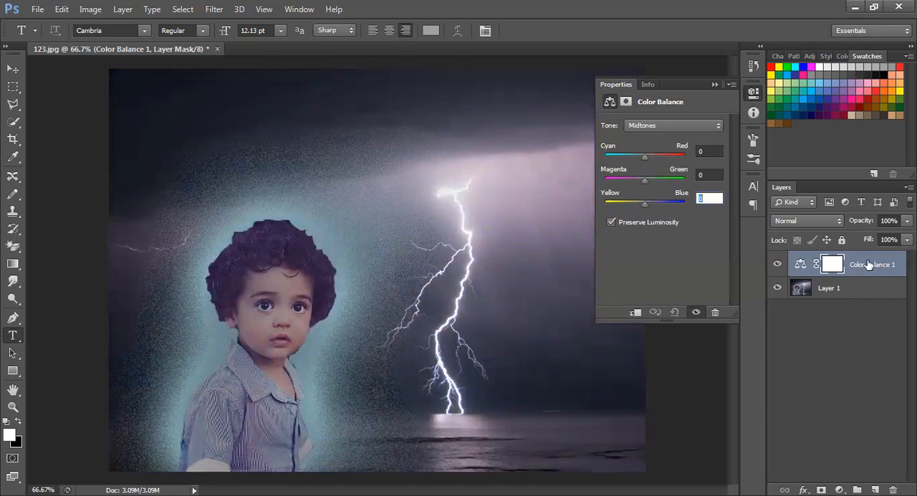
Step: Set the midtones' Yellow–Blue balance of the adjustment layer to +100
left_click_drag(644, 203, 712, 206)
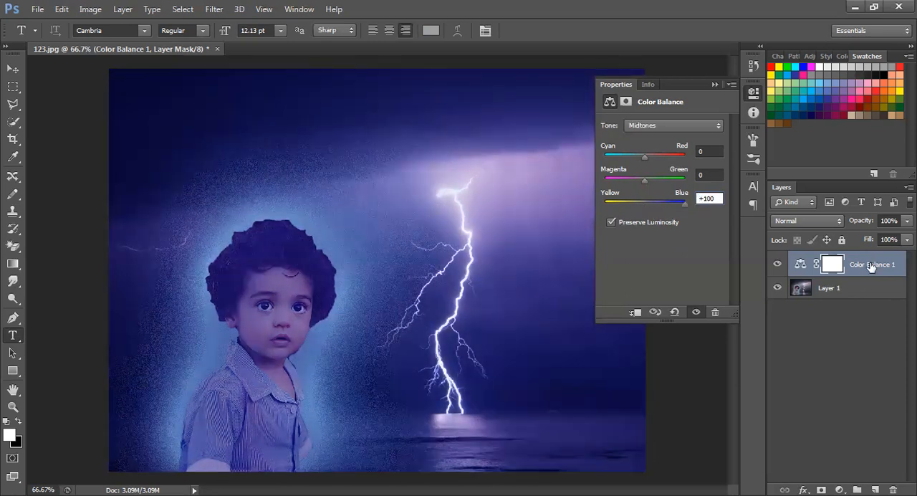
key("ctrl+shift+s")
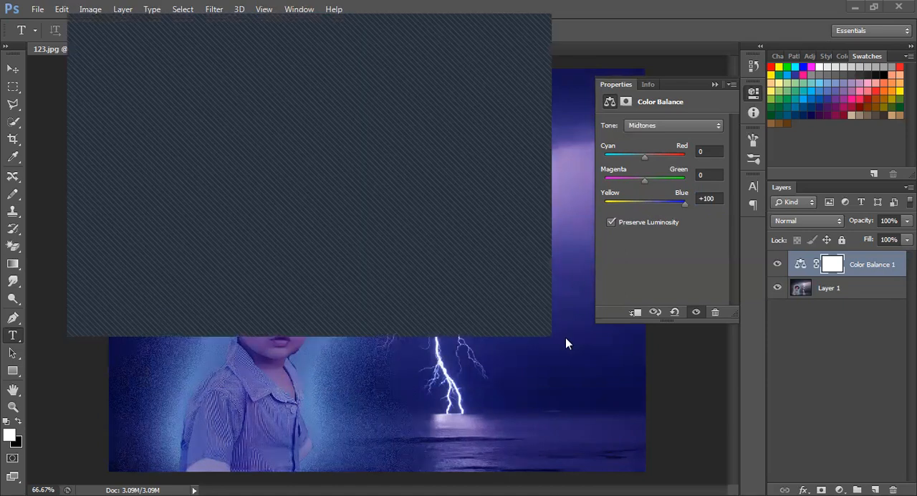
key("Escape")
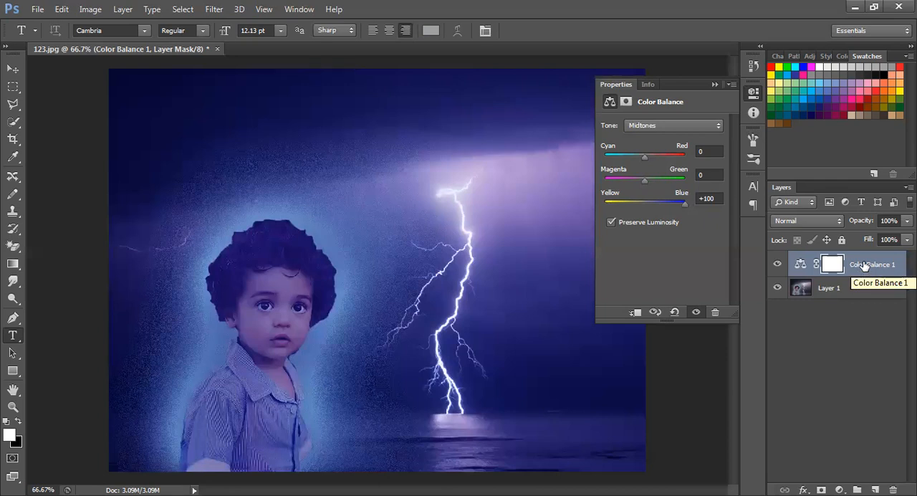
Step: Move the Color Balance layer beneath Layer 1 and restore the order with Layer 1 at the bottom
left_click_drag(863, 265, 872, 305)
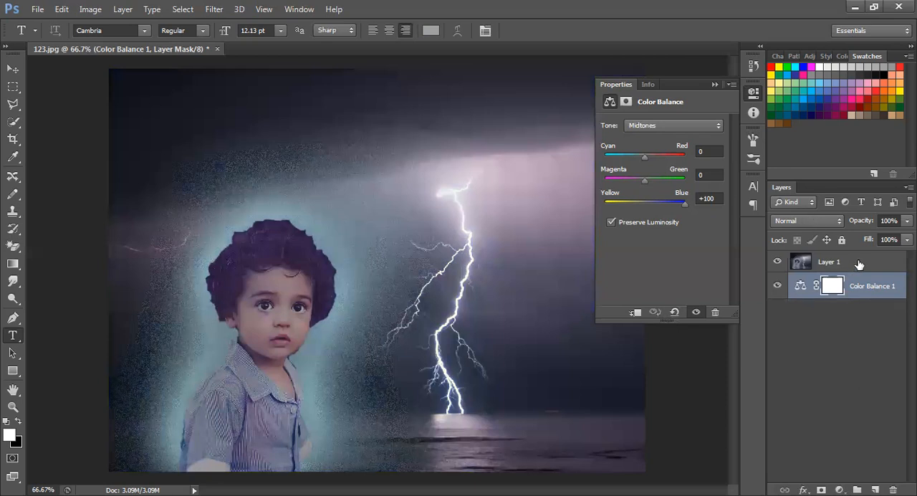
left_click_drag(858, 264, 860, 306)
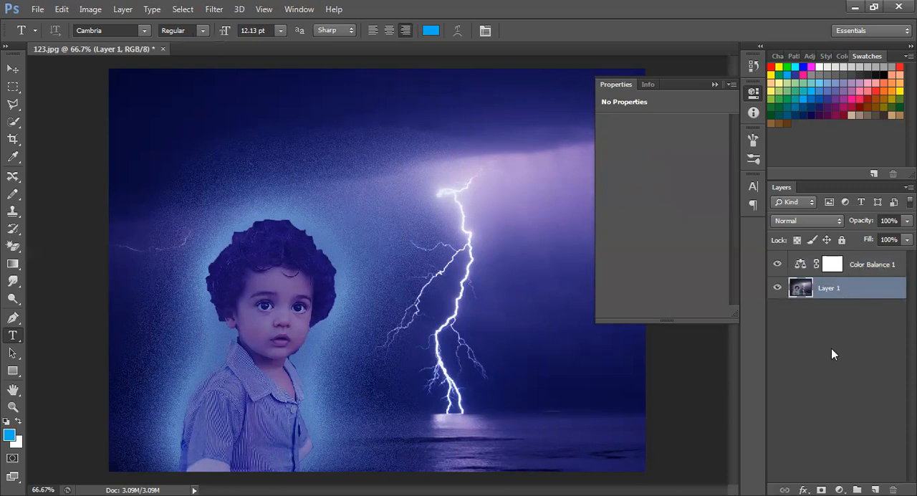
Step: Select the Color Balance layer and set its midtones' Yellow–Blue balance to -2
left_click(858, 267)
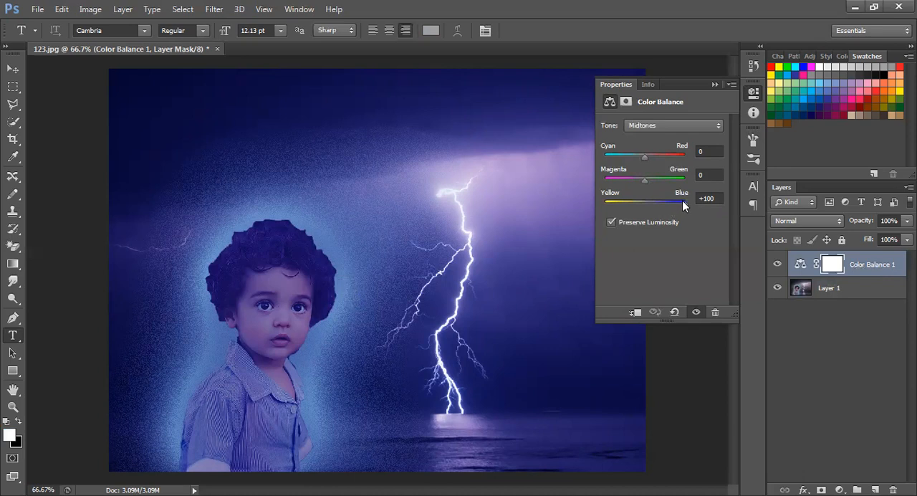
left_click_drag(682, 202, 645, 202)
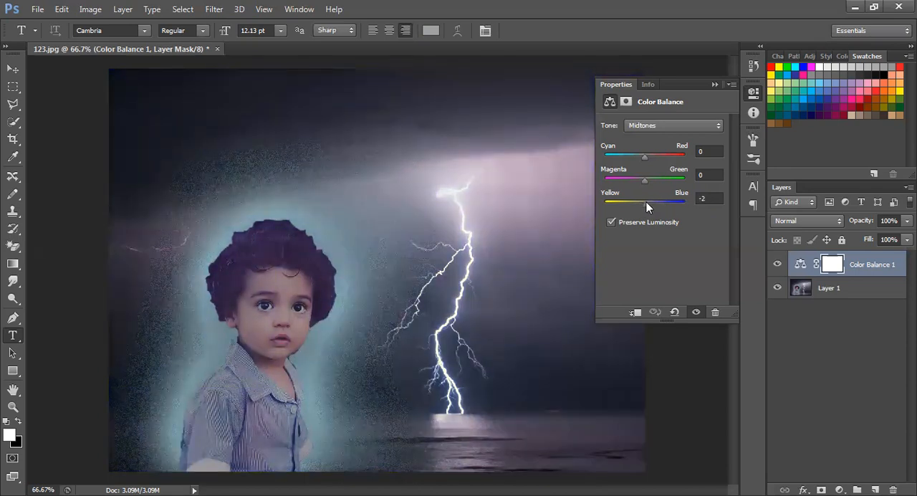